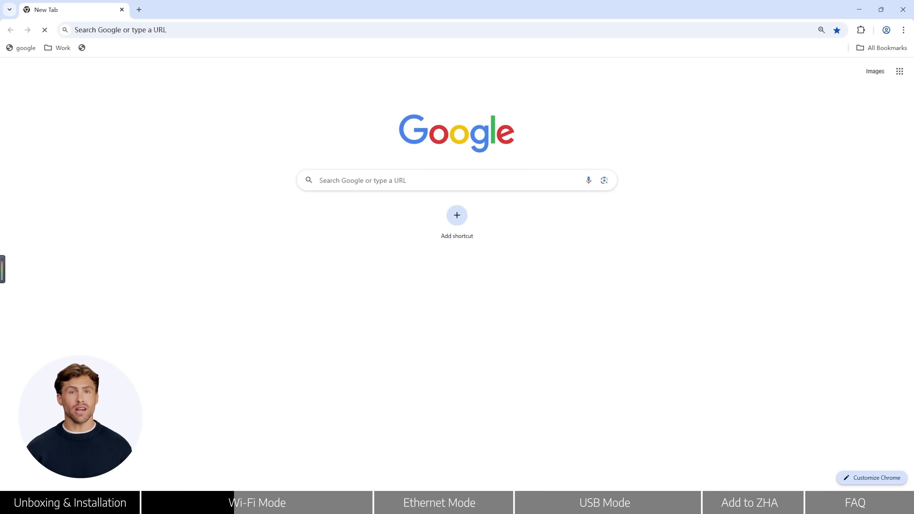
- Join the open SONOFF_Dongle-M_691C Wi-Fi network from Windows Quick Settings
key("super+a")
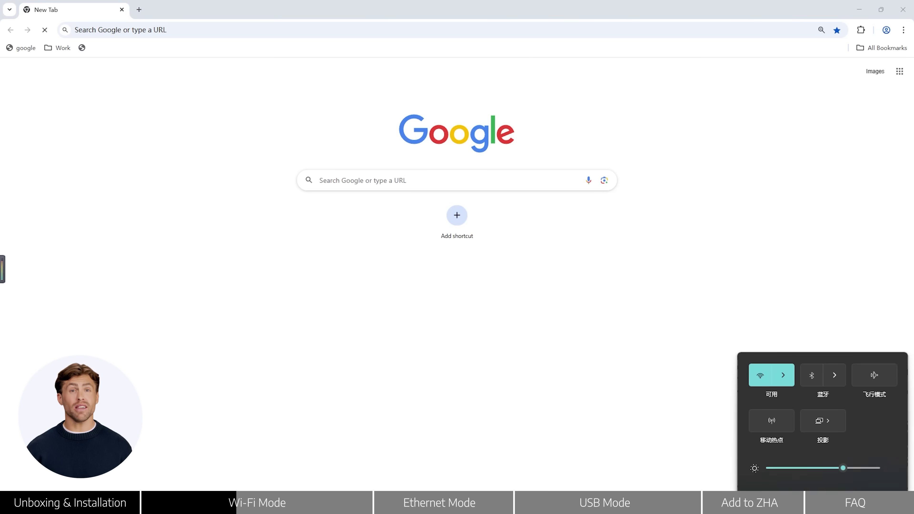
left_click(792, 330)
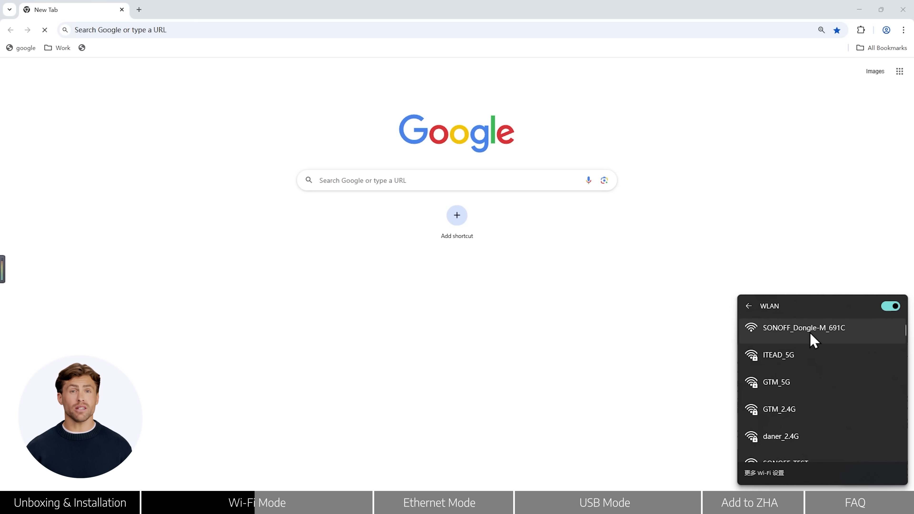
left_click(810, 335)
left_click(877, 388)
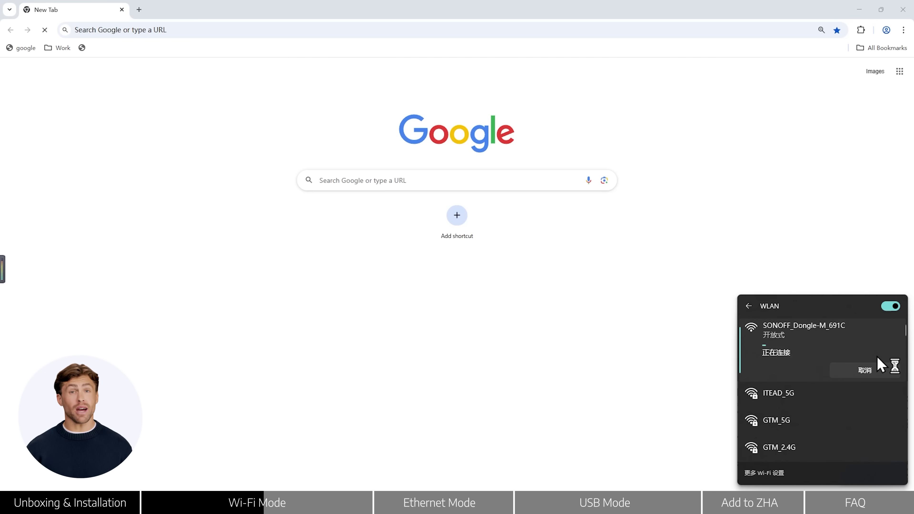
key("Escape")
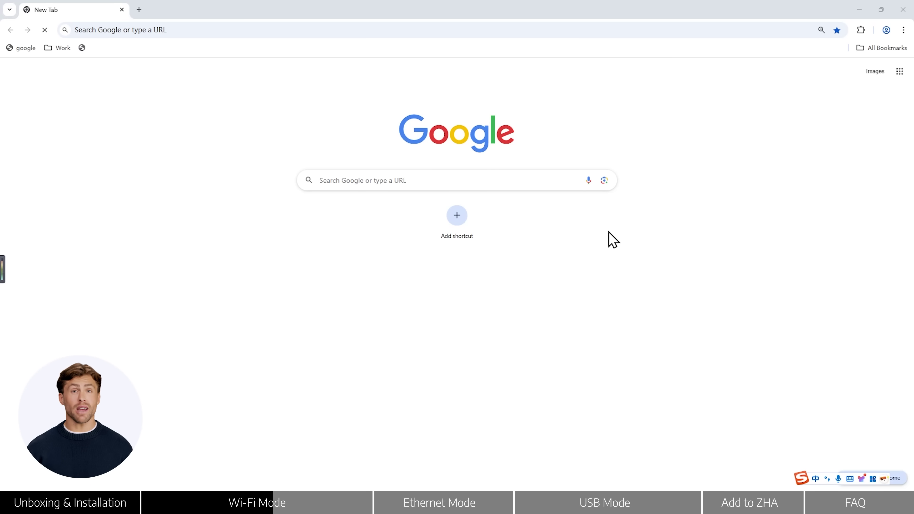
left_click(416, 30)
- At dongle-m.local, enter a new password twice, log in, and confirm it also applies to the AP
type("dongle-")
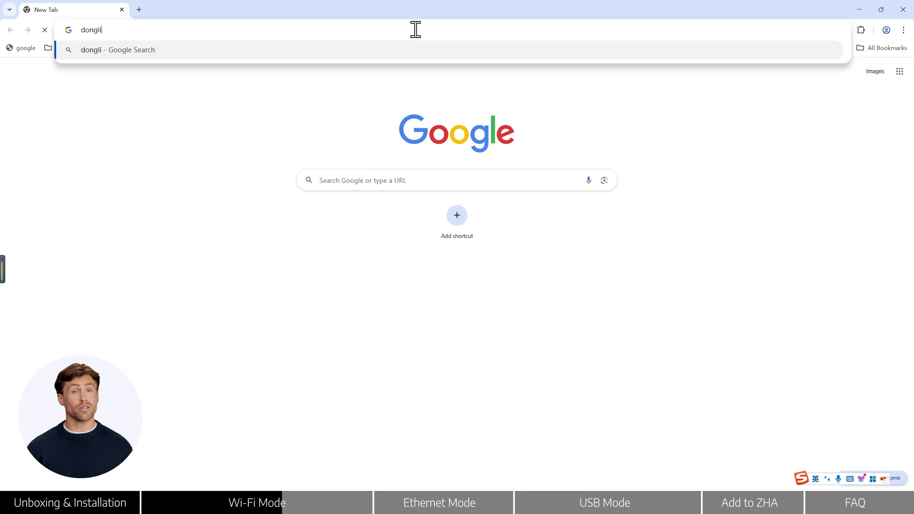
type("m.local")
key("Return")
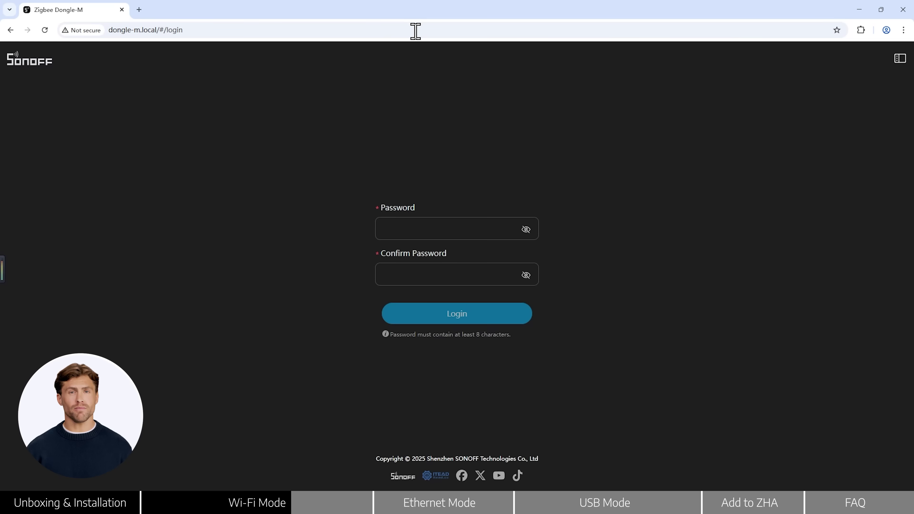
left_click(439, 228)
type("12345678")
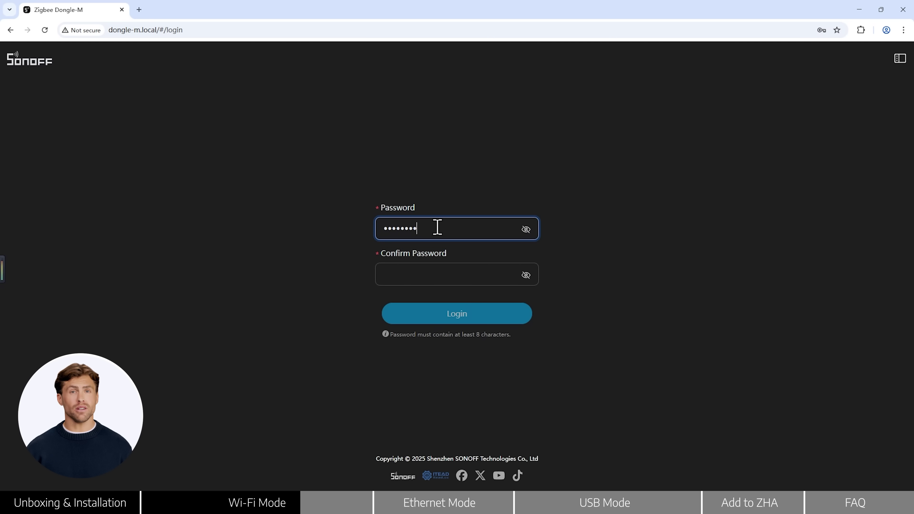
left_click(439, 271)
type("12345678")
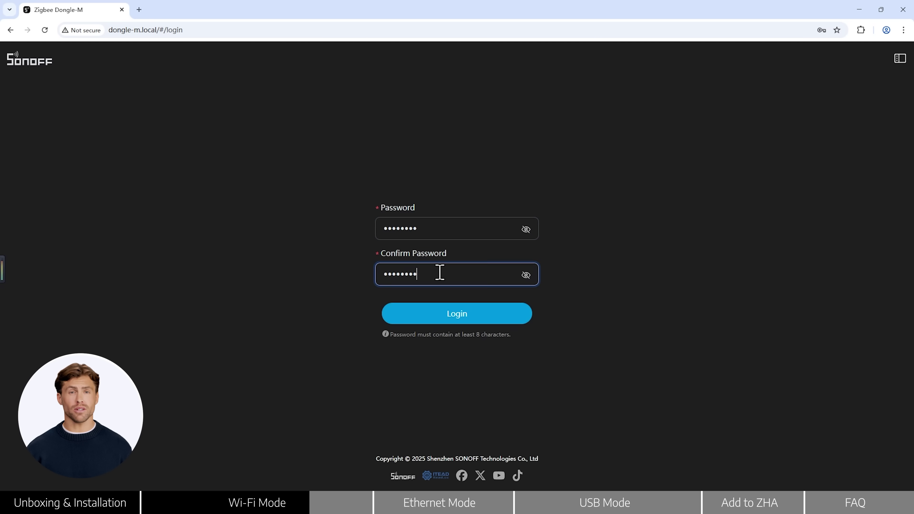
left_click(456, 308)
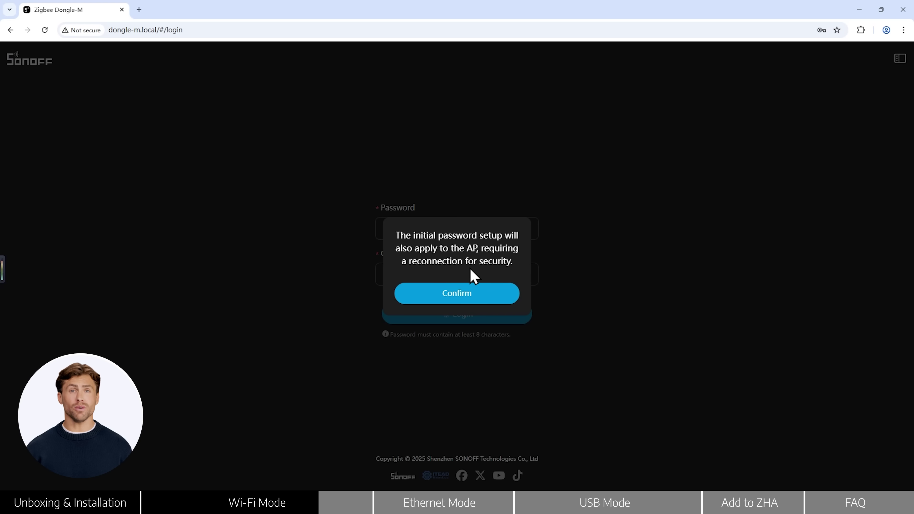
left_click(471, 294)
- Connect to the secured SONOFF_Dongle-M_691C 2 network and reload the dongle's web page
key("super+a")
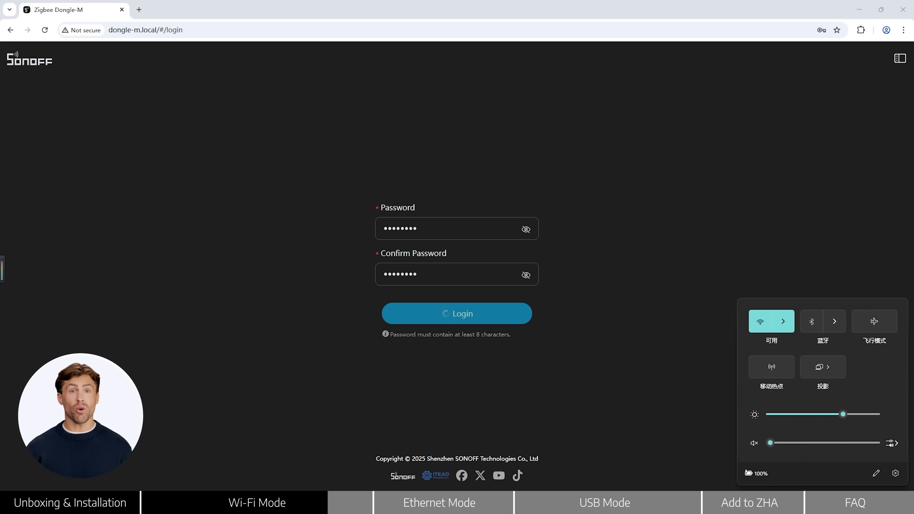
left_click(783, 322)
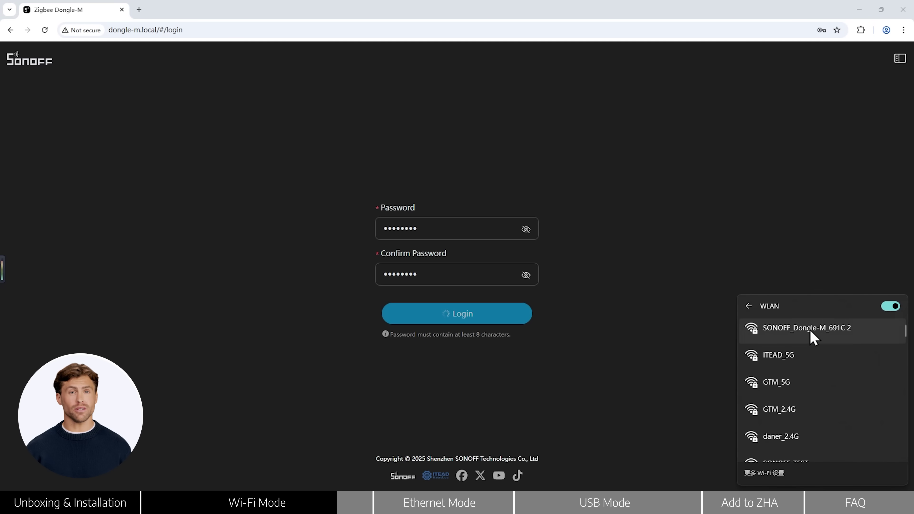
left_click(813, 335)
left_click(850, 370)
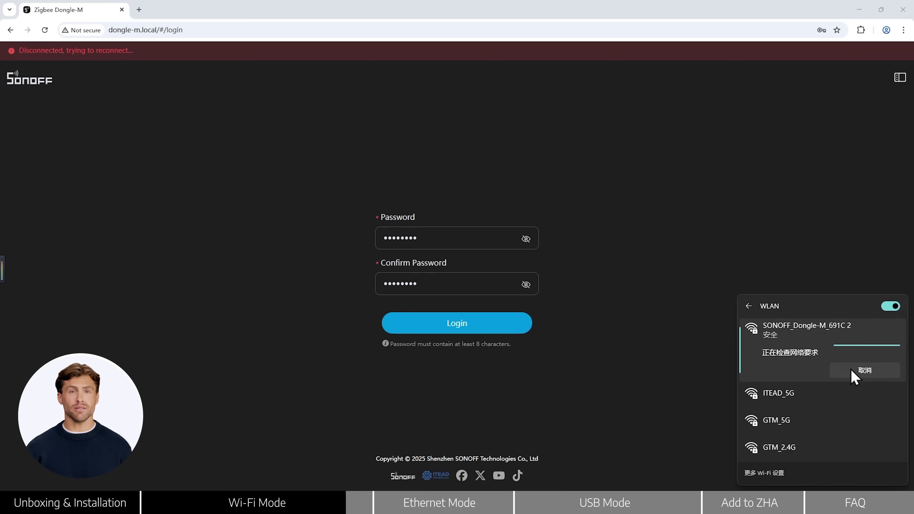
left_click(45, 30)
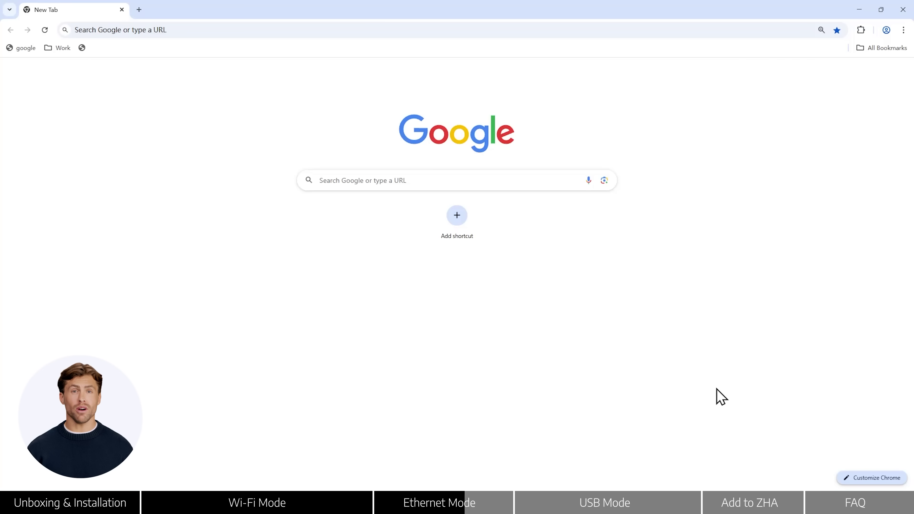
- Log in to the console at dongle-m.local, entering the dongle password in both fields
left_click(287, 30)
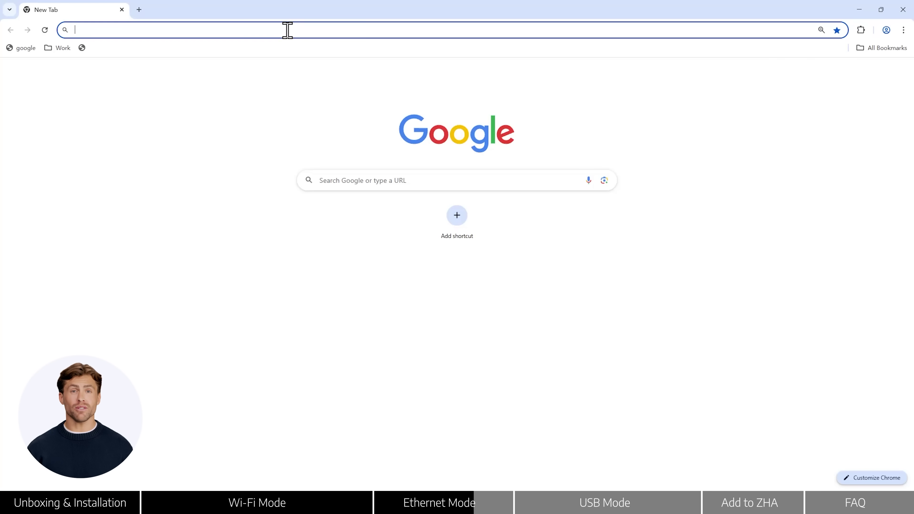
type("dongle-m.local")
key("Return")
left_click(408, 227)
type("12345678")
left_click(411, 273)
type("12345678")
left_click(423, 312)
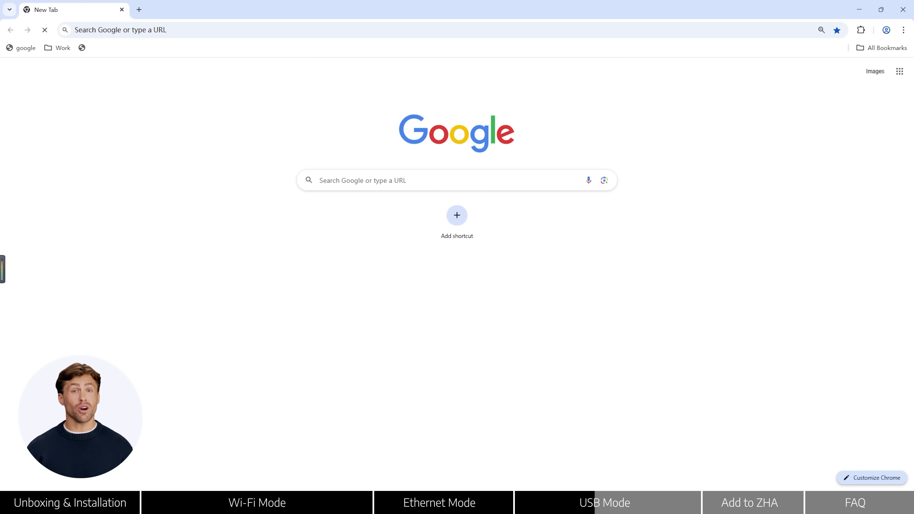
- Join the open SONOFF_Dongle-M_691C Wi-Fi network from Windows Quick Settings
key("super+a")
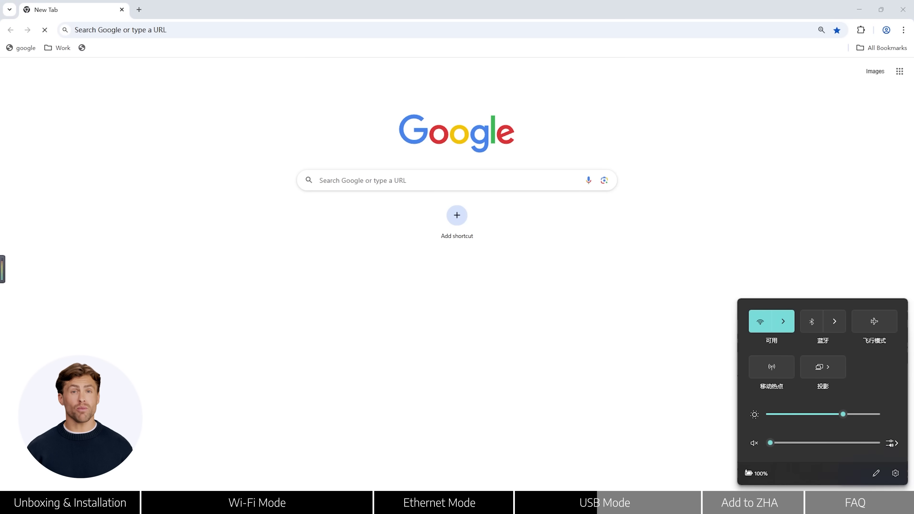
left_click(784, 322)
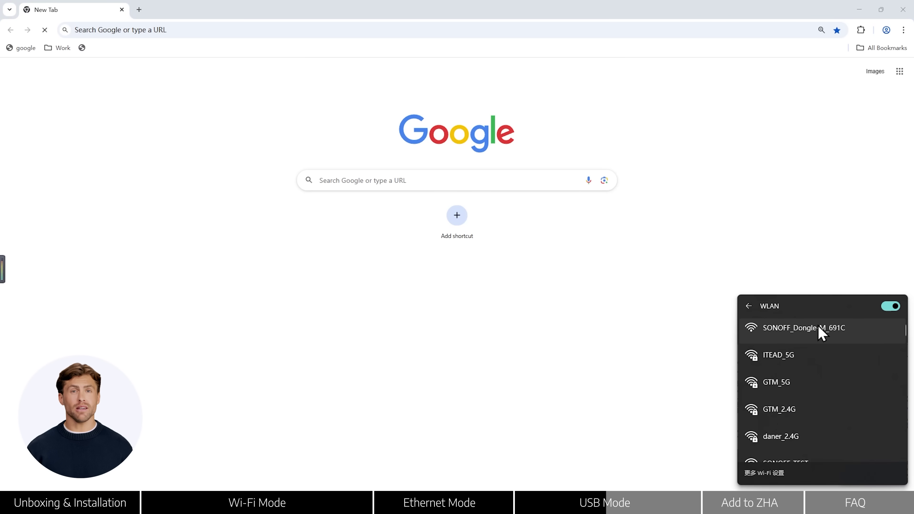
left_click(814, 340)
left_click(876, 384)
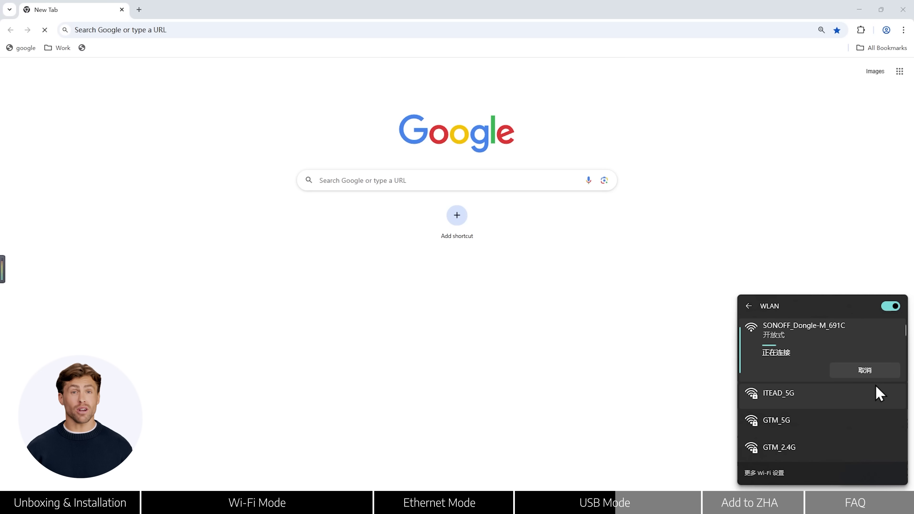
key("Escape")
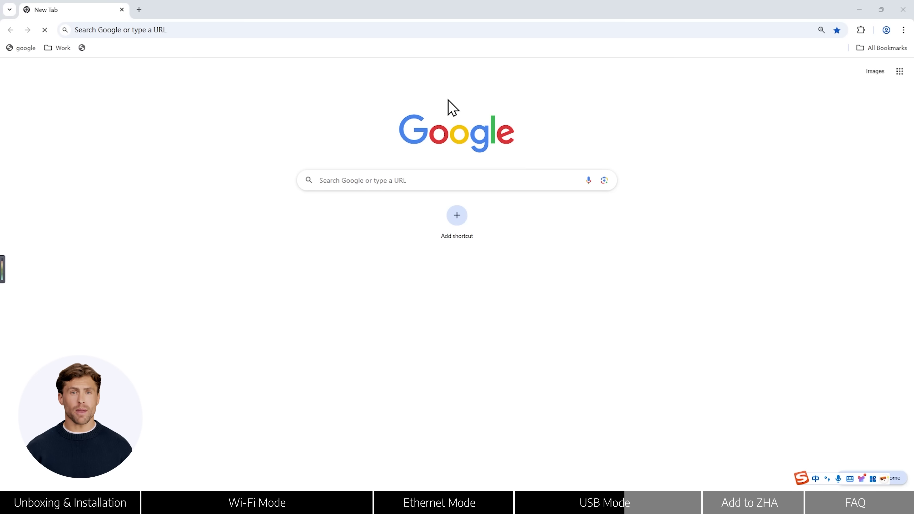
left_click(415, 30)
- At dongle-m.local, set the initial password in both fields and confirm it also applies to the AP
type("dongle-m.local")
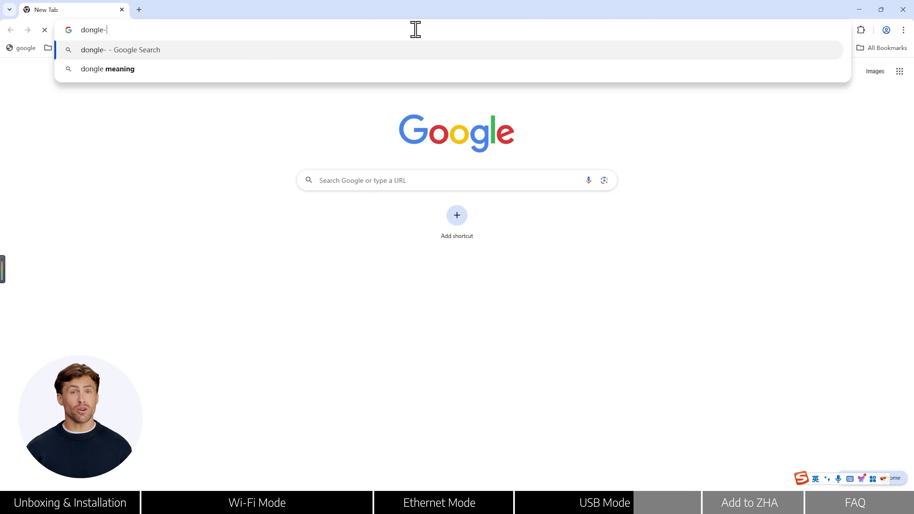
key("Return")
left_click(436, 228)
type("12345678")
left_click(441, 273)
type("12345678")
left_click(457, 313)
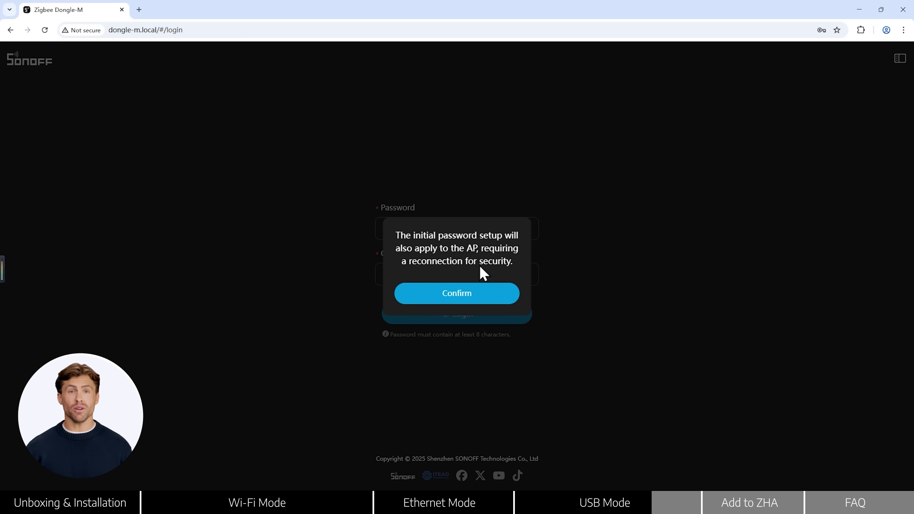
left_click(473, 293)
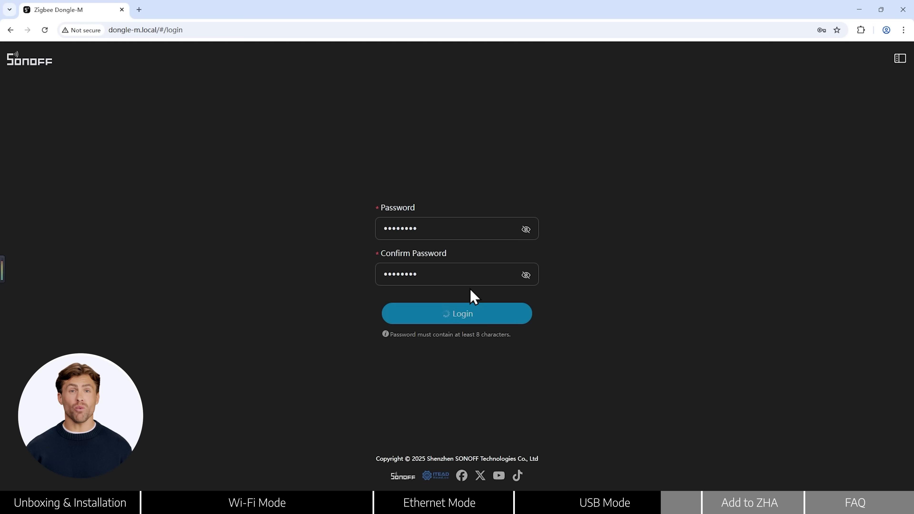
- Rejoin the secured SONOFF_Dongle-M_691C 2 network and reload to reach the Overview dashboard
key("super+a")
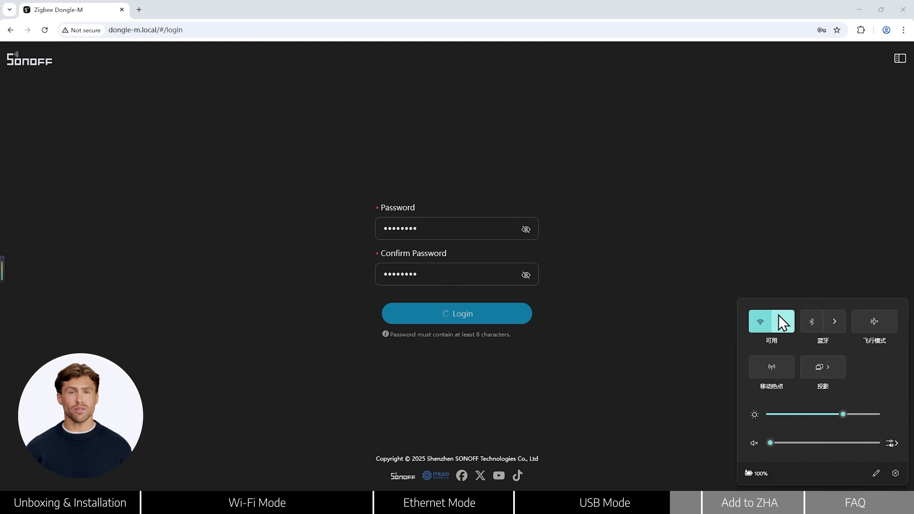
left_click(783, 322)
left_click(810, 334)
left_click(851, 371)
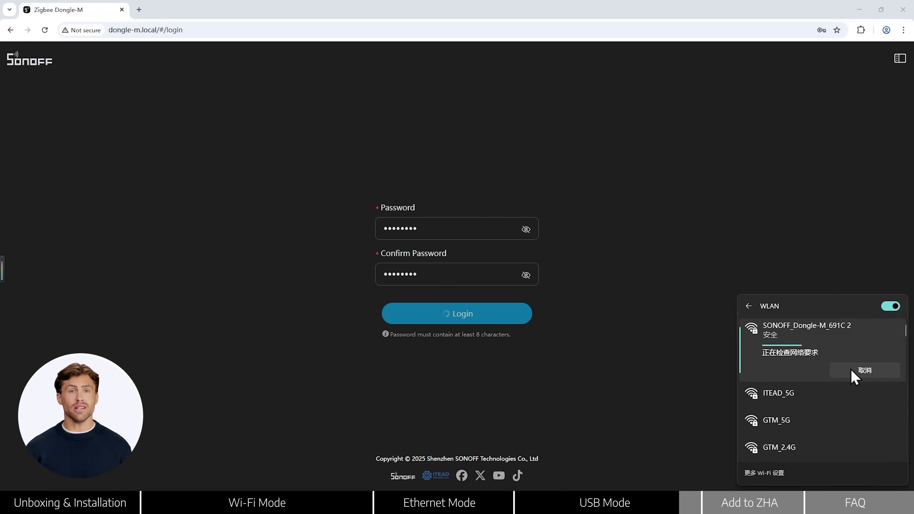
left_click(45, 29)
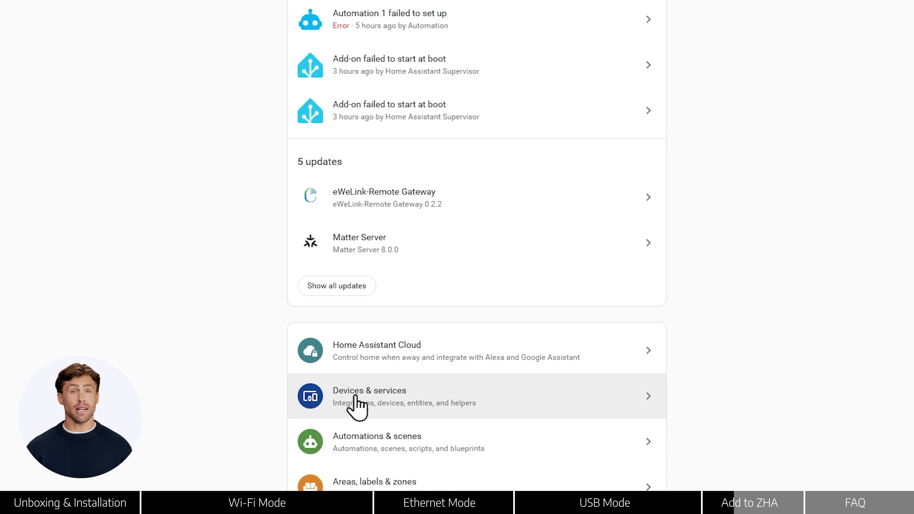
- Add the discovered SONOFF Dongle Max MG24 to ZHA from Devices & services, restoring its automatic backup
left_click(380, 404)
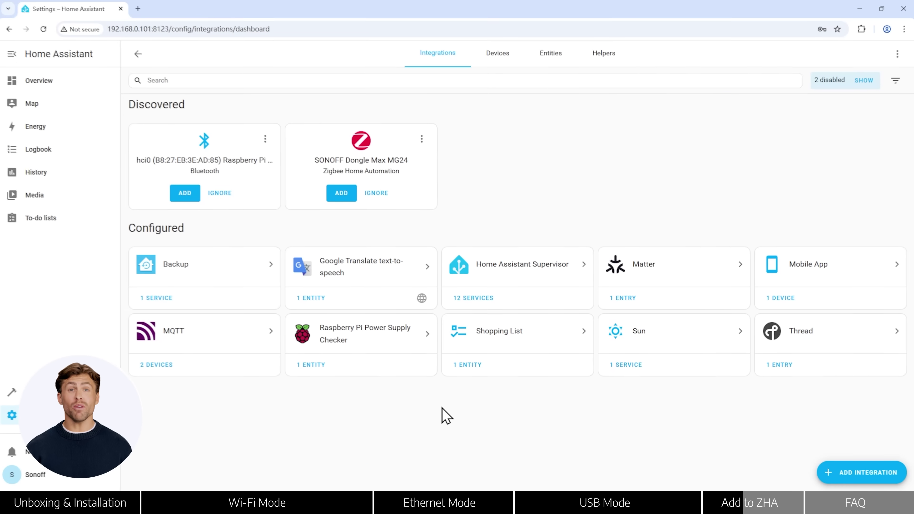
left_click(346, 201)
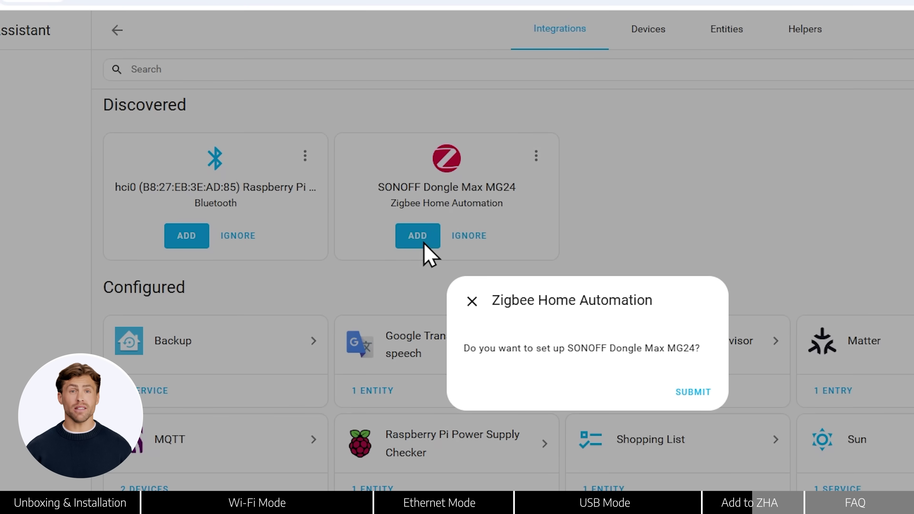
left_click(692, 392)
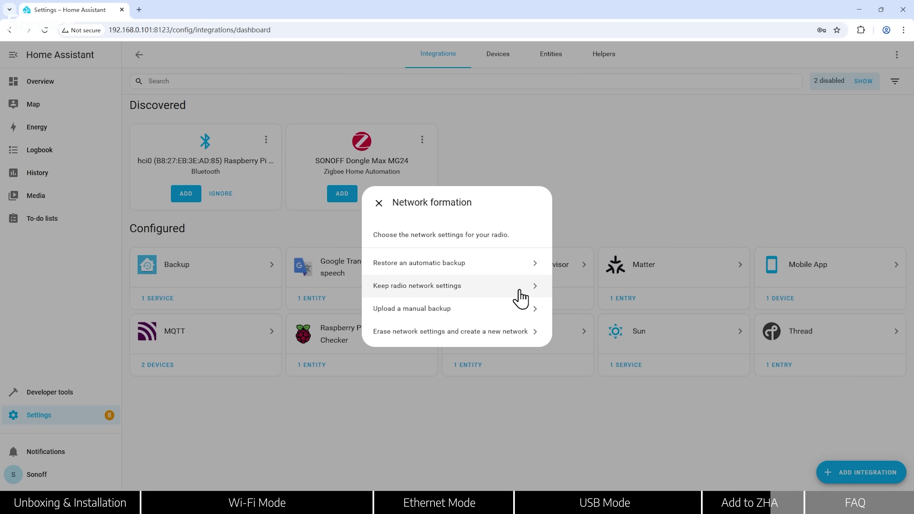
left_click(509, 265)
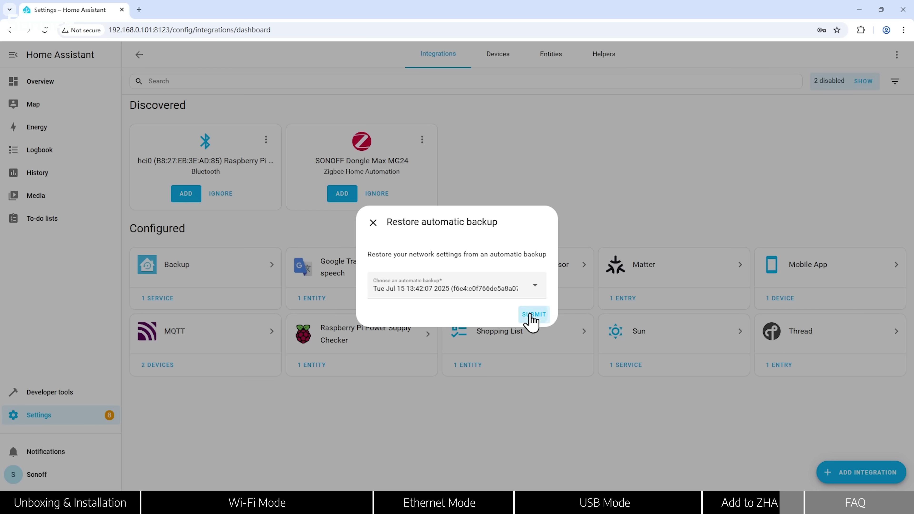
left_click(531, 316)
left_click(522, 384)
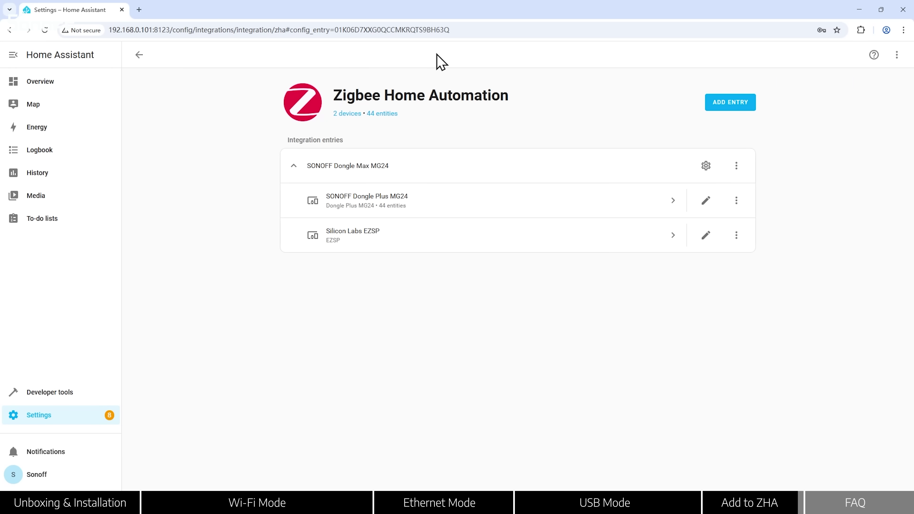